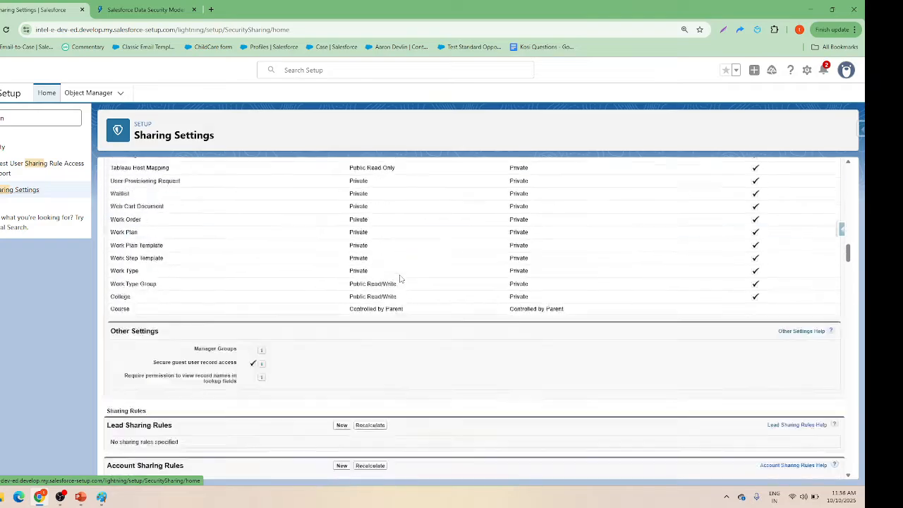
Review the object sharing rule sections and the organization-wide defaults, including Contact's default external access
scroll(399, 278, "down", 4)
scroll(399, 279, "up", 3)
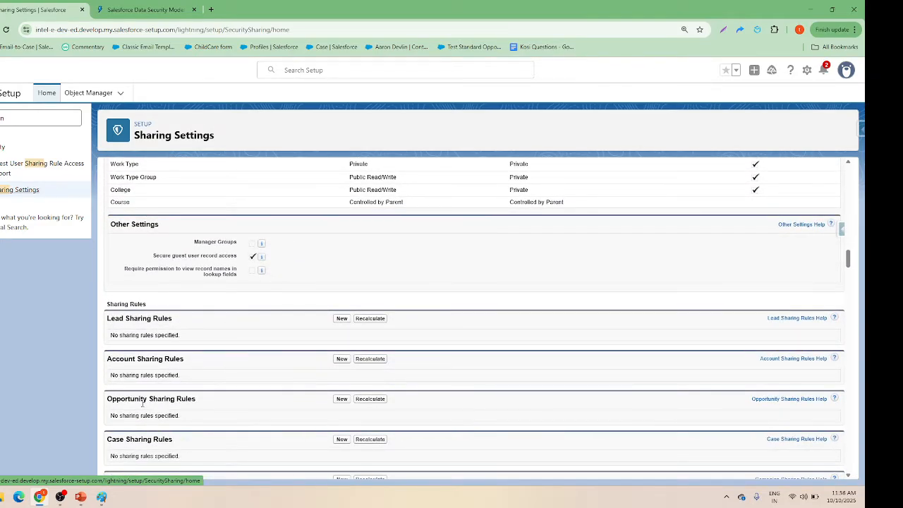
scroll(142, 402, "down", 20)
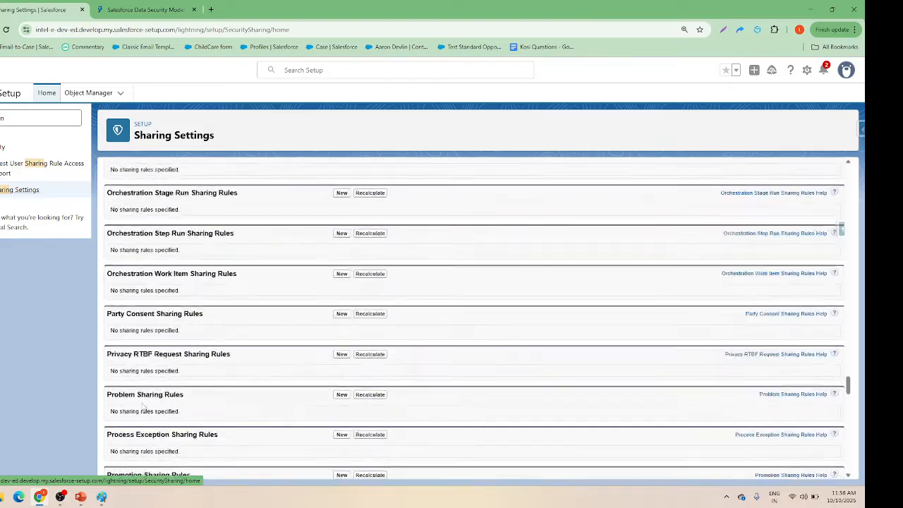
scroll(142, 405, "down", 20)
scroll(142, 405, "up", 20)
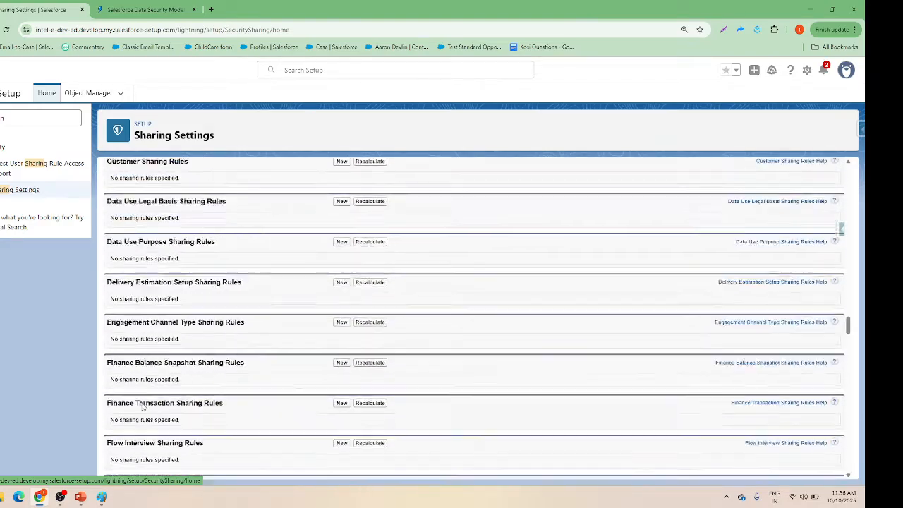
scroll(141, 406, "up", 15)
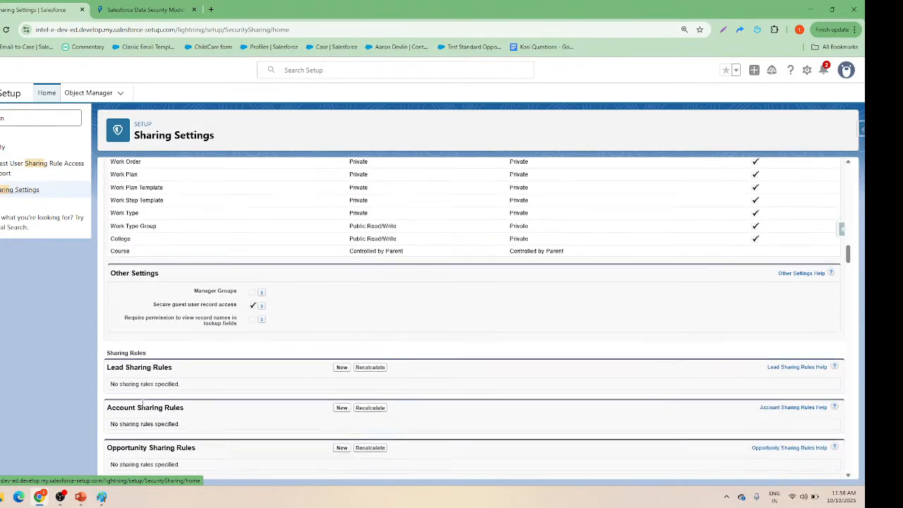
scroll(141, 404, "down", 1)
scroll(216, 346, "up", 20)
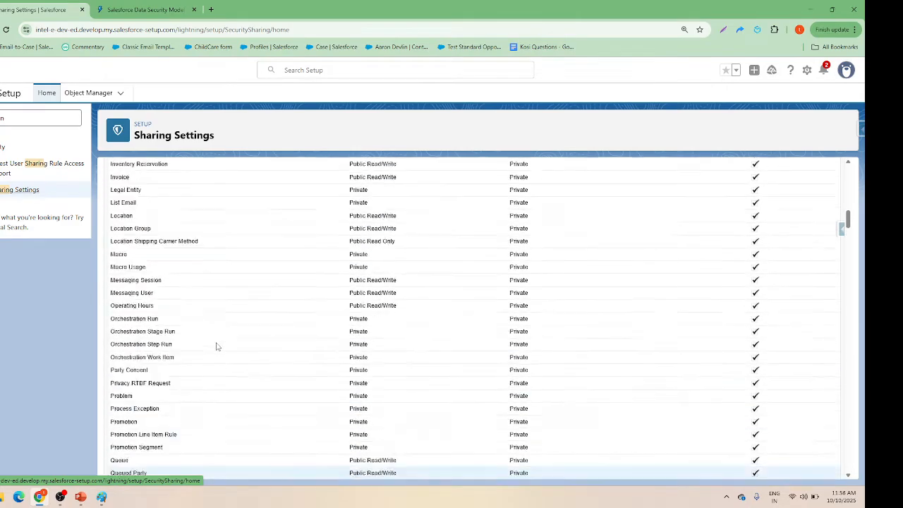
scroll(216, 346, "up", 10)
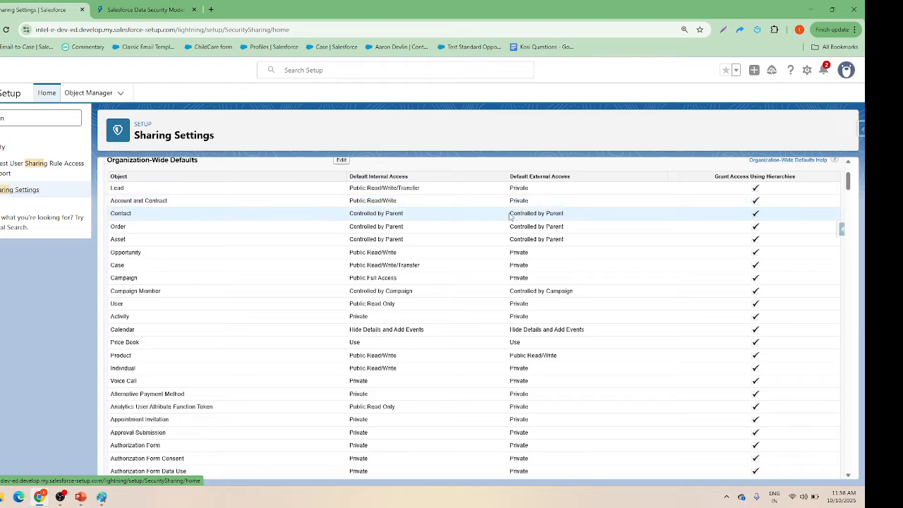
left_click_drag(510, 214, 568, 213)
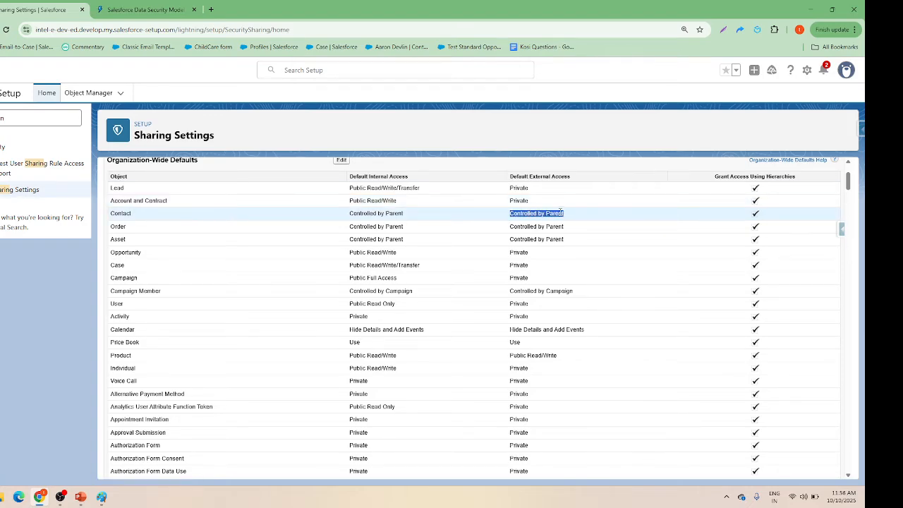
scroll(558, 212, "down", 15)
scroll(559, 215, "up", 3)
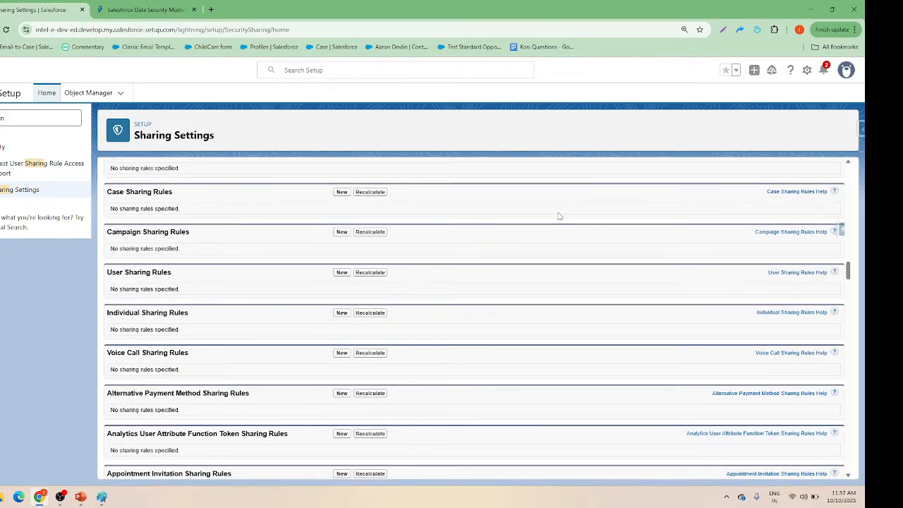
Start a new account sharing rule and label it "Share Acc rec"
scroll(559, 215, "up", 3)
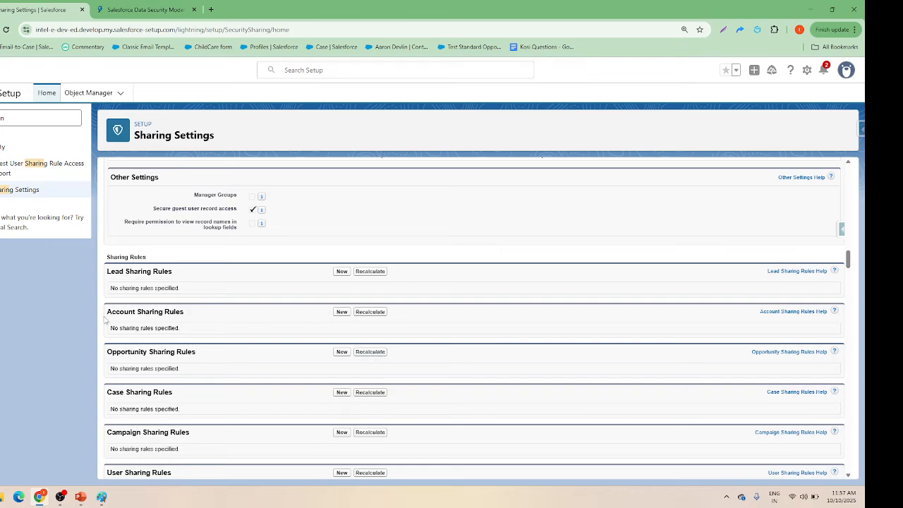
left_click_drag(111, 312, 187, 319)
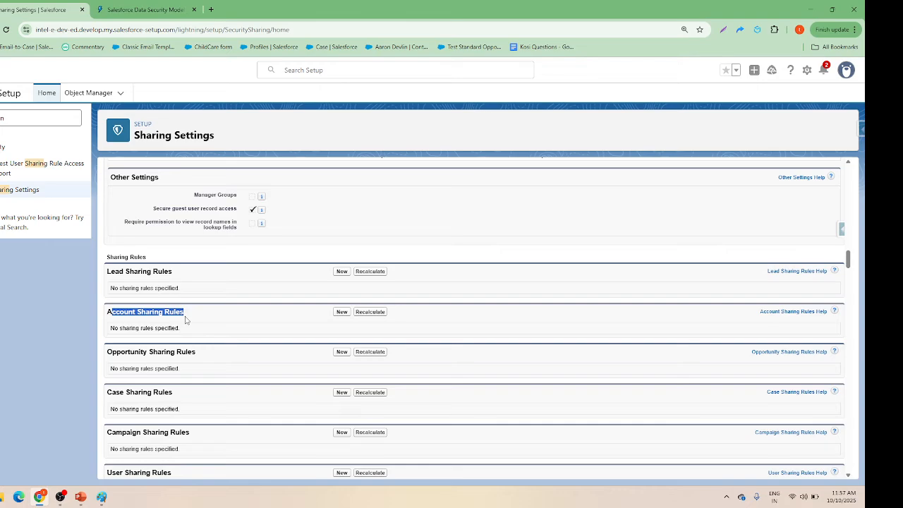
left_click(340, 311)
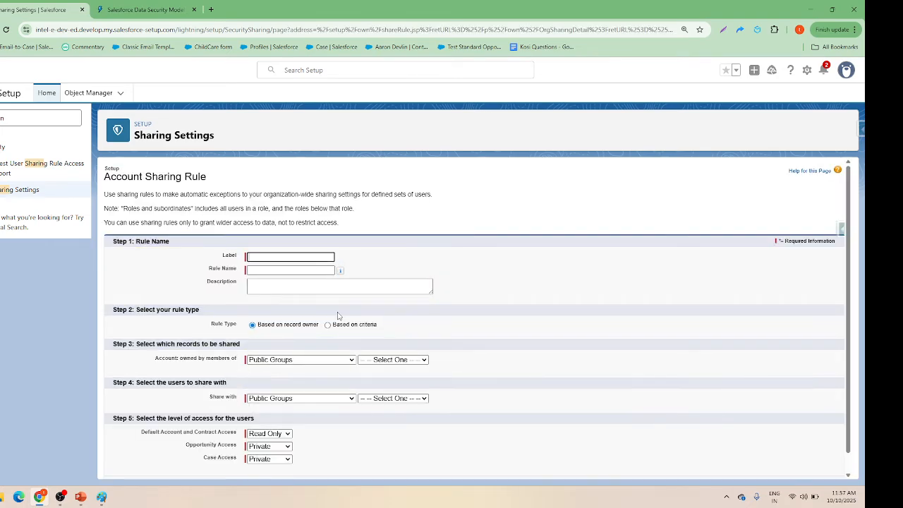
type("Share ACc rec")
left_click(388, 260)
scroll(388, 260, "down", 1)
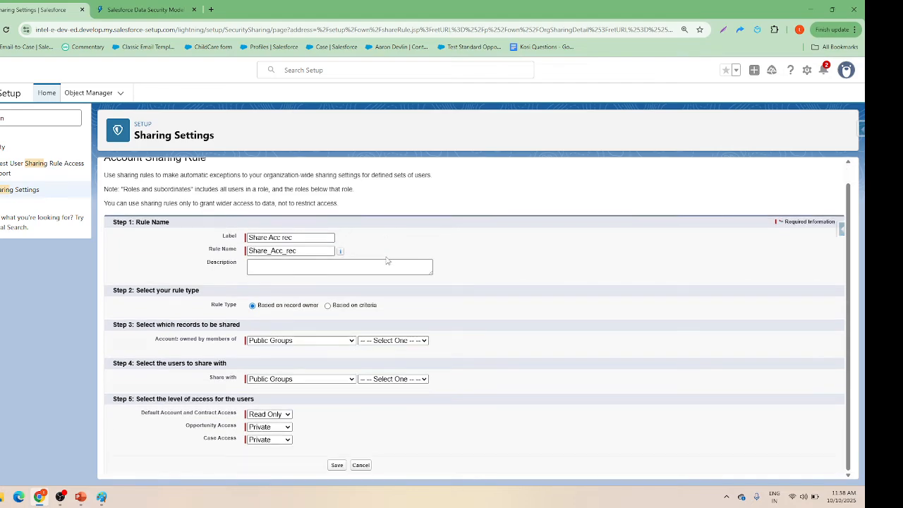
Base the rule on criteria and limit the shared records to those where Active equals Yes
left_click(327, 305)
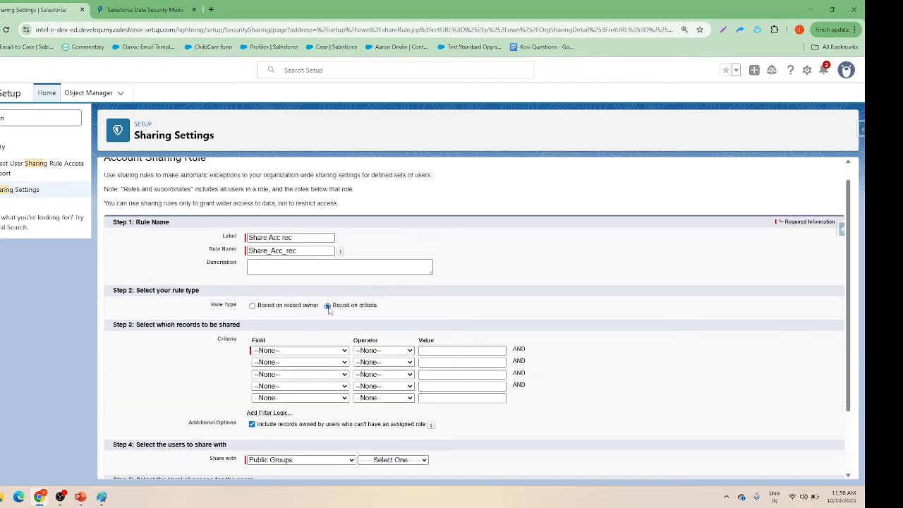
left_click(304, 350)
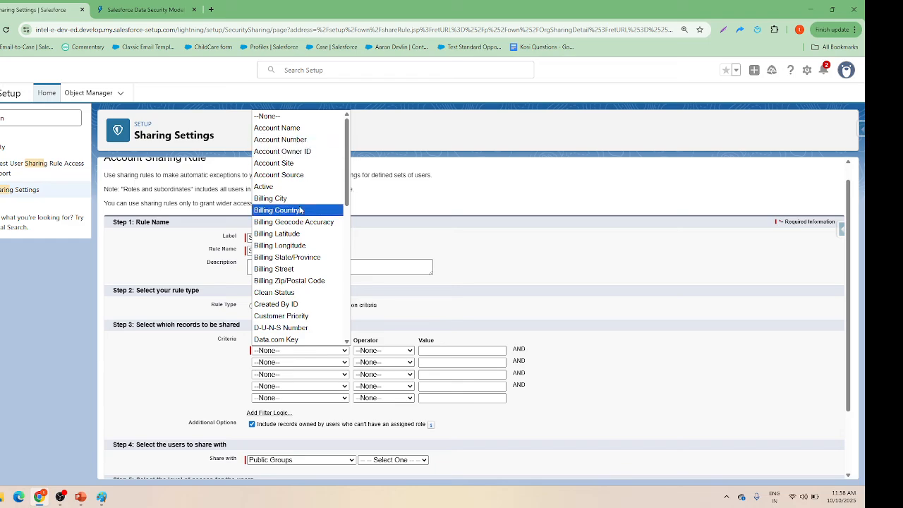
left_click(283, 187)
left_click(392, 350)
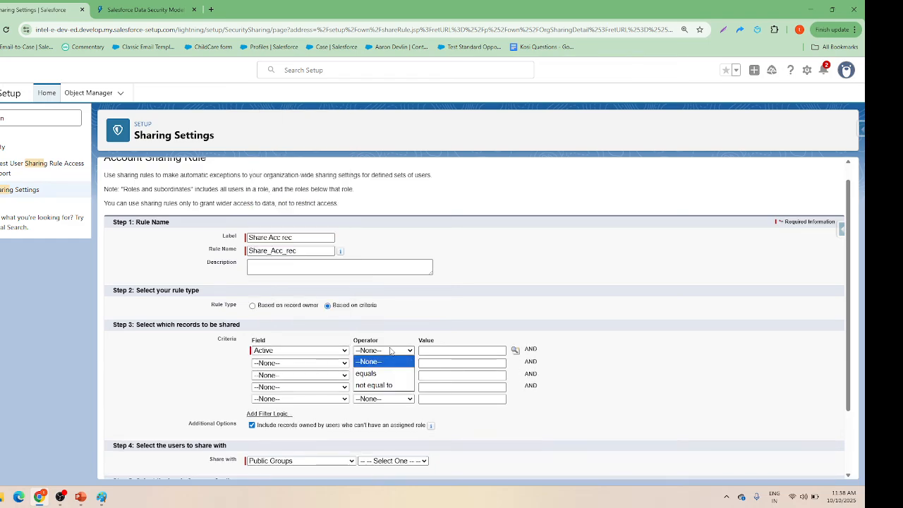
left_click(389, 373)
left_click(515, 350)
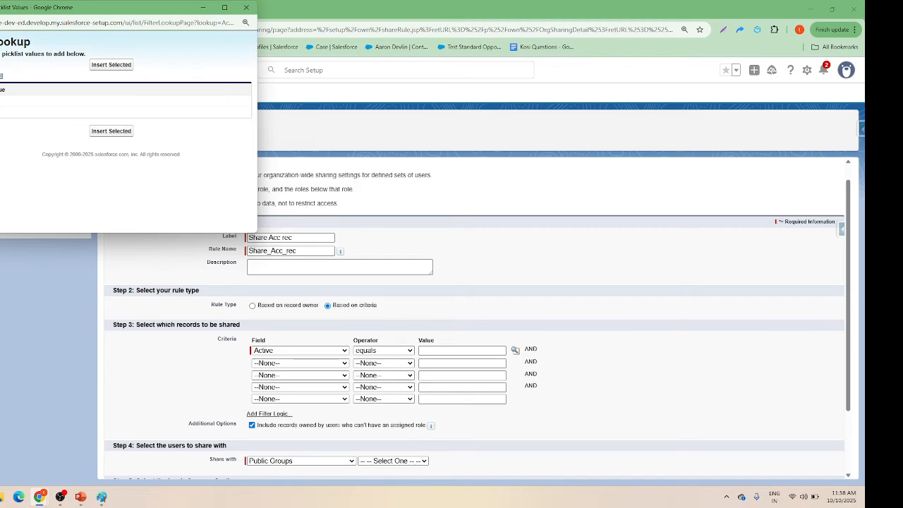
left_click(110, 131)
Share the rule's records with the CFO role
scroll(271, 404, "down", 1)
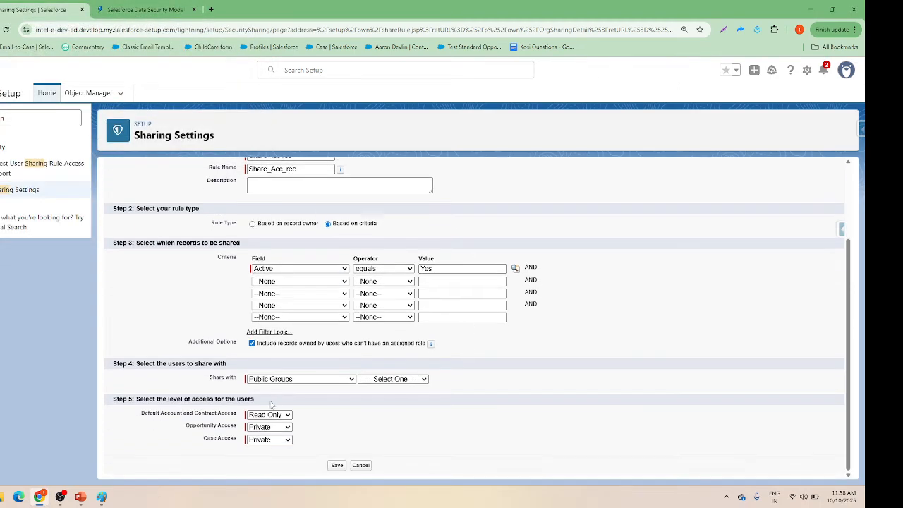
left_click(275, 379)
left_click(277, 405)
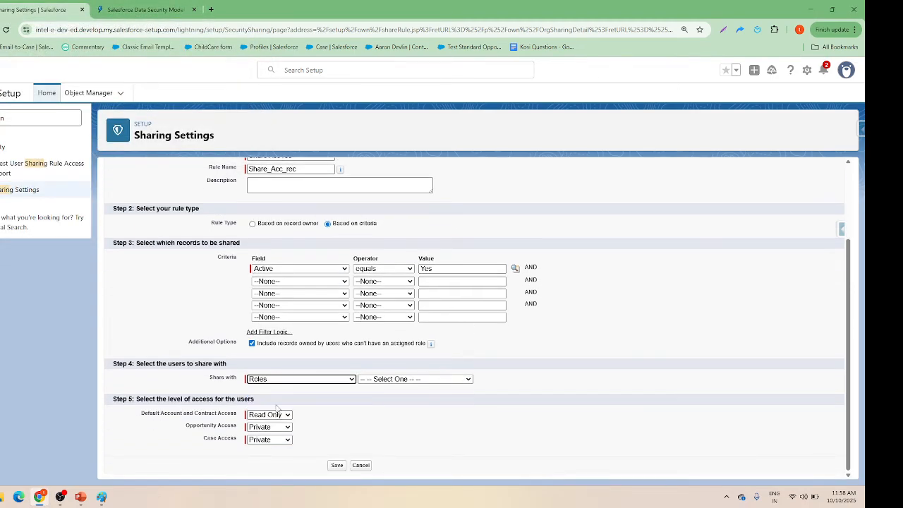
left_click(414, 379)
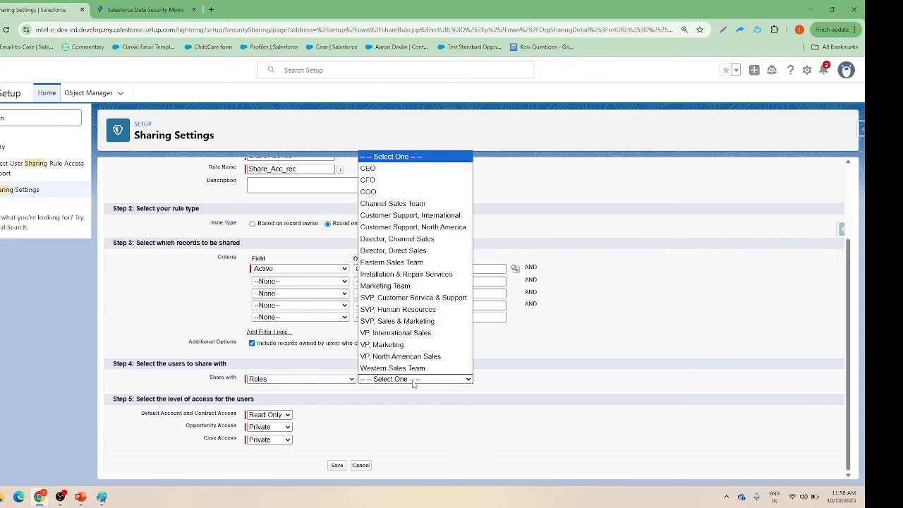
left_click(386, 182)
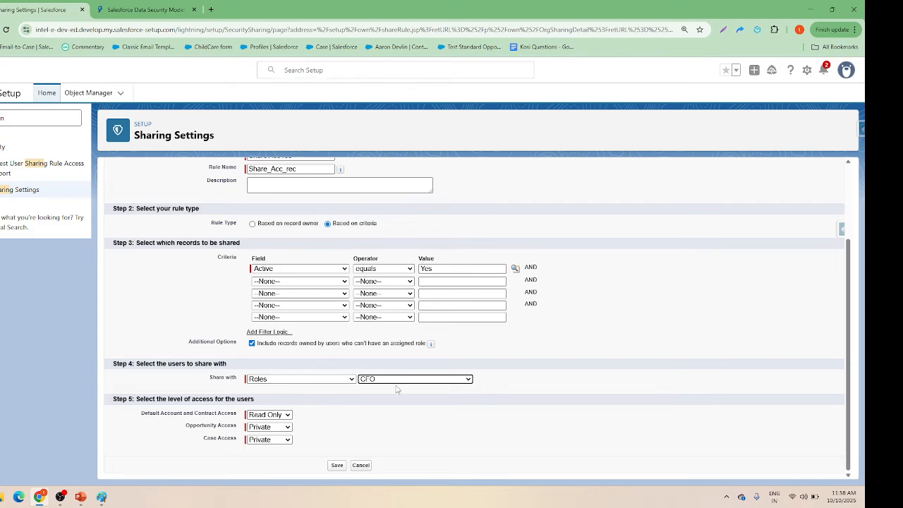
Choose Read Only for default account and contract access, and check the access options for opportunities and cases
left_click(276, 417)
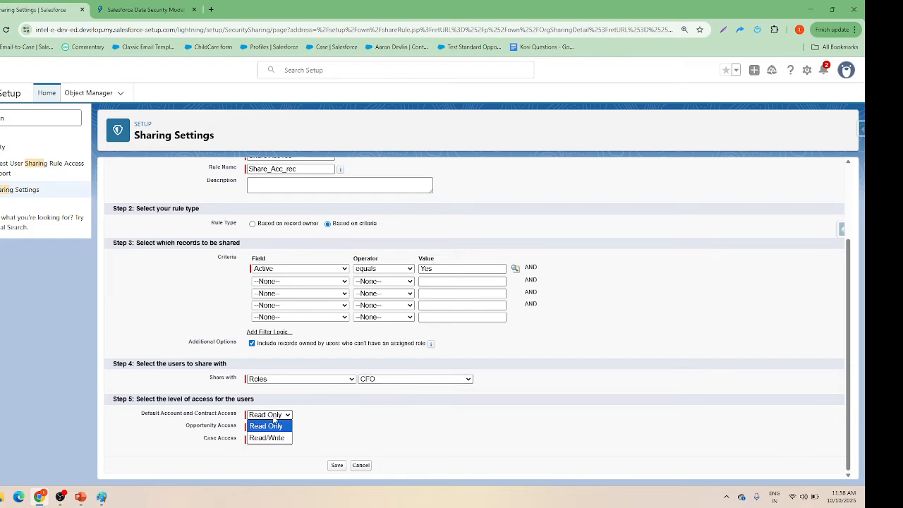
left_click(276, 423)
left_click(269, 427)
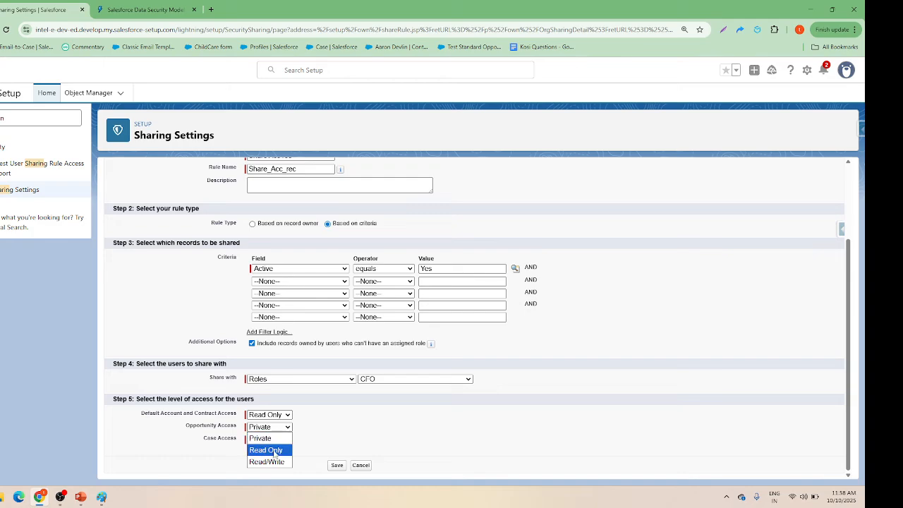
left_click(327, 417)
left_click(282, 439)
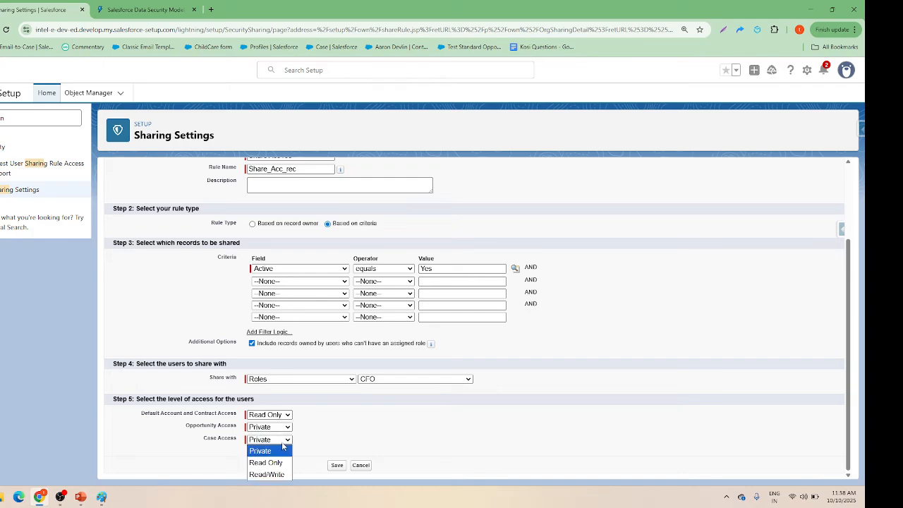
left_click(364, 438)
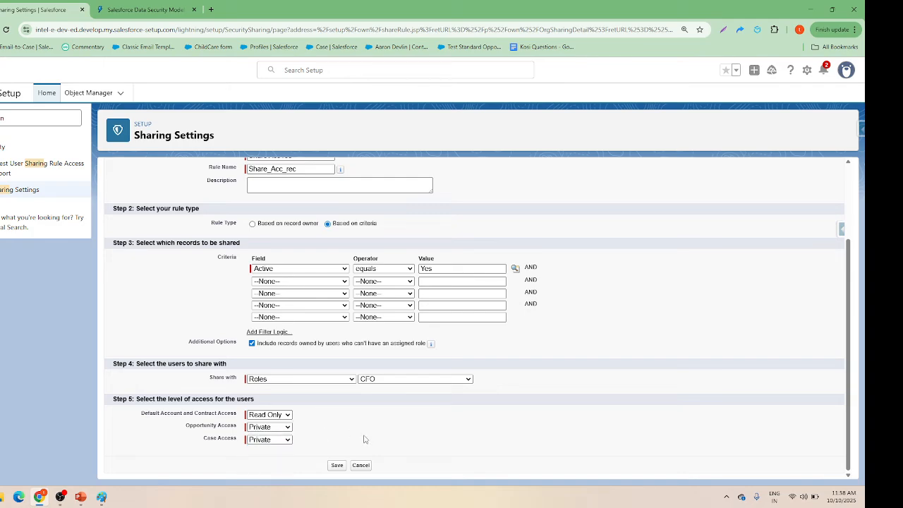
Base the rule on record owner and share accounts owned by members of the COO role
left_click(259, 226)
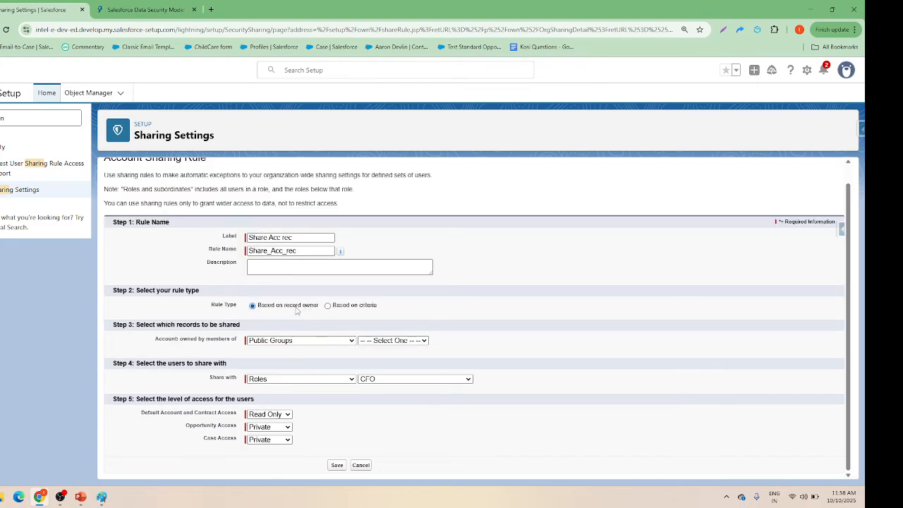
left_click(261, 344)
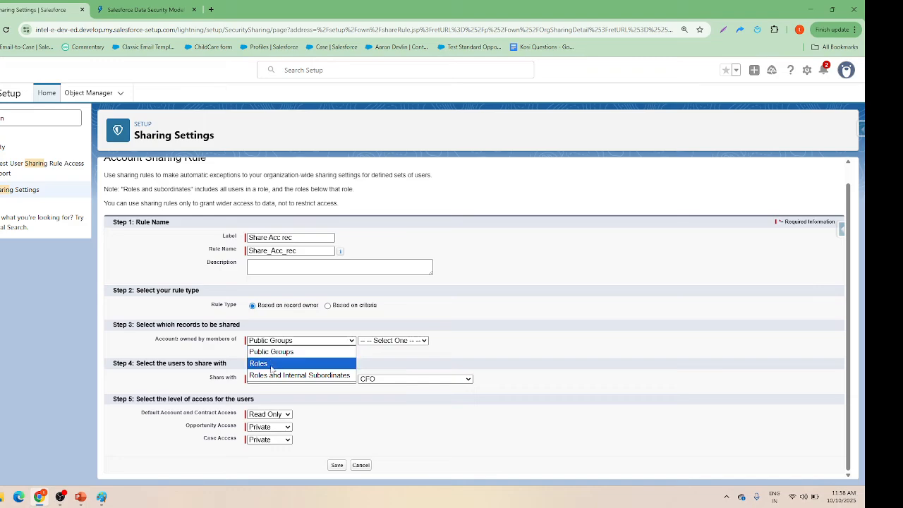
left_click(274, 364)
left_click(400, 340)
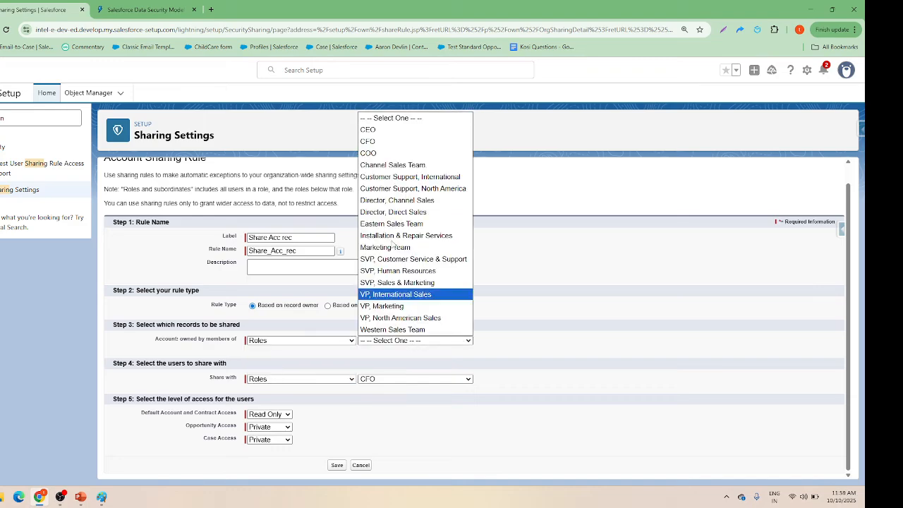
left_click(397, 131)
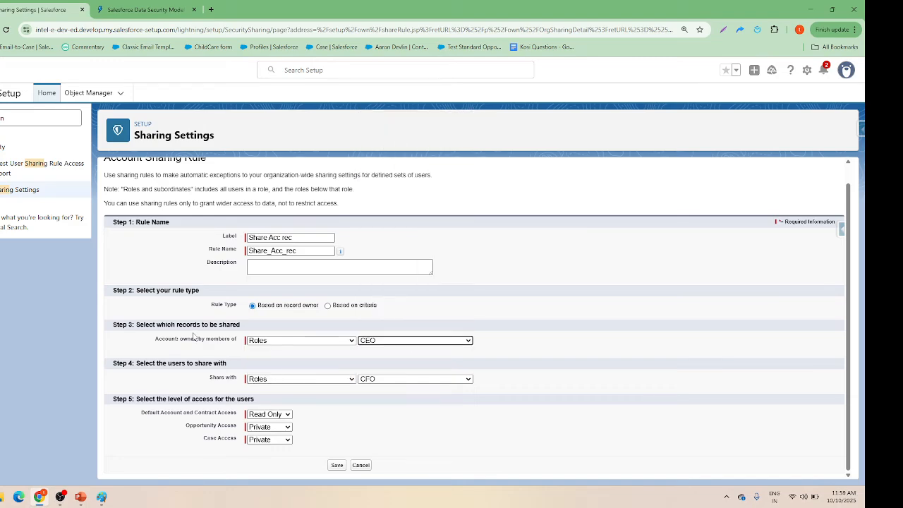
left_click(409, 348)
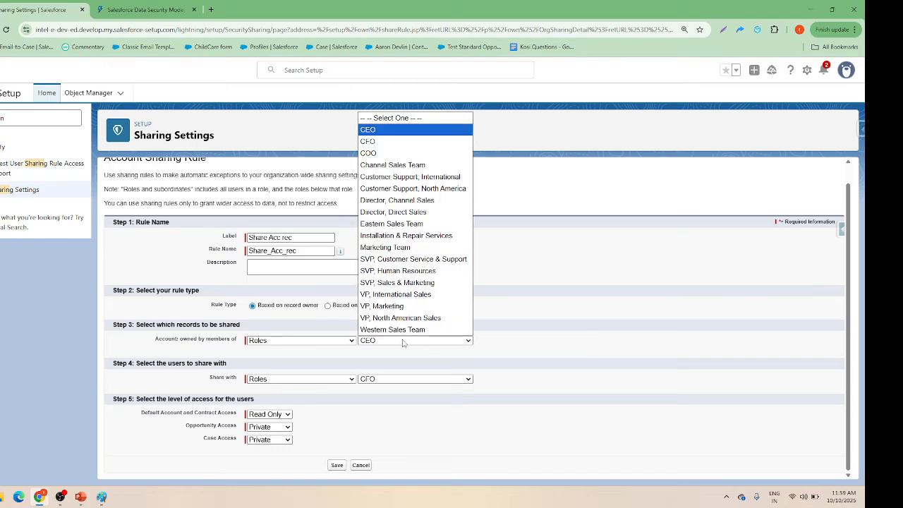
left_click(409, 339)
left_click(368, 153)
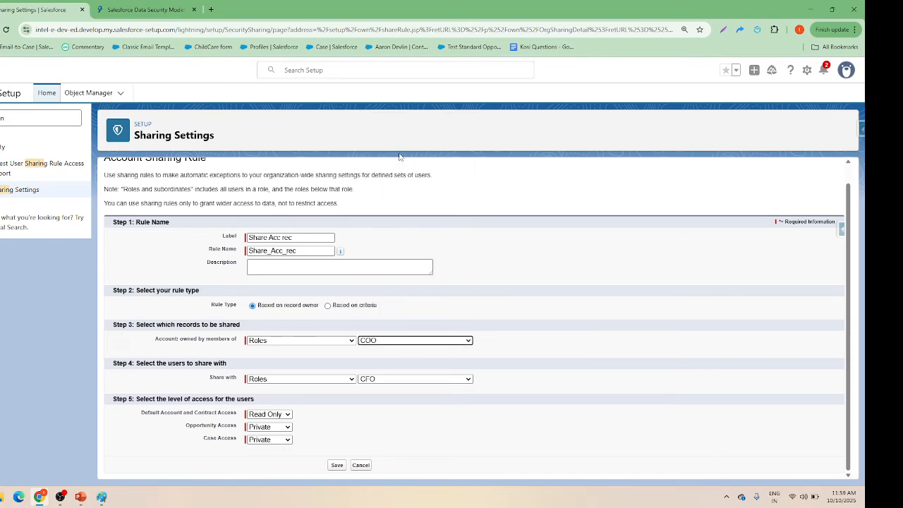
Select the CFO role to share with and Read Only as the default account and contract access
left_click(314, 378)
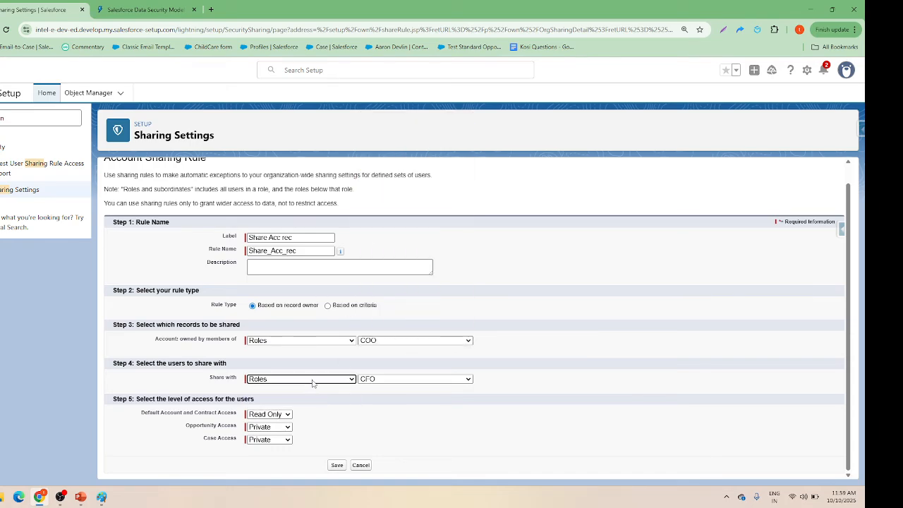
left_click(381, 378)
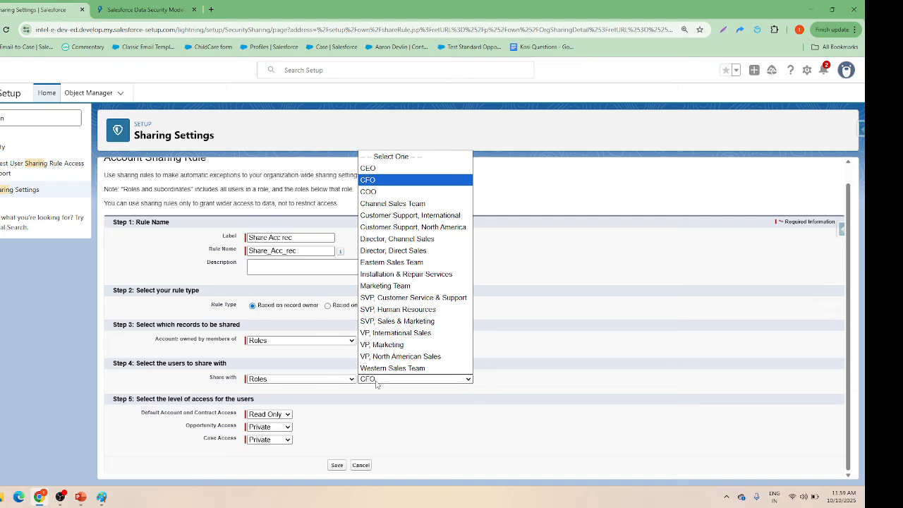
left_click(385, 182)
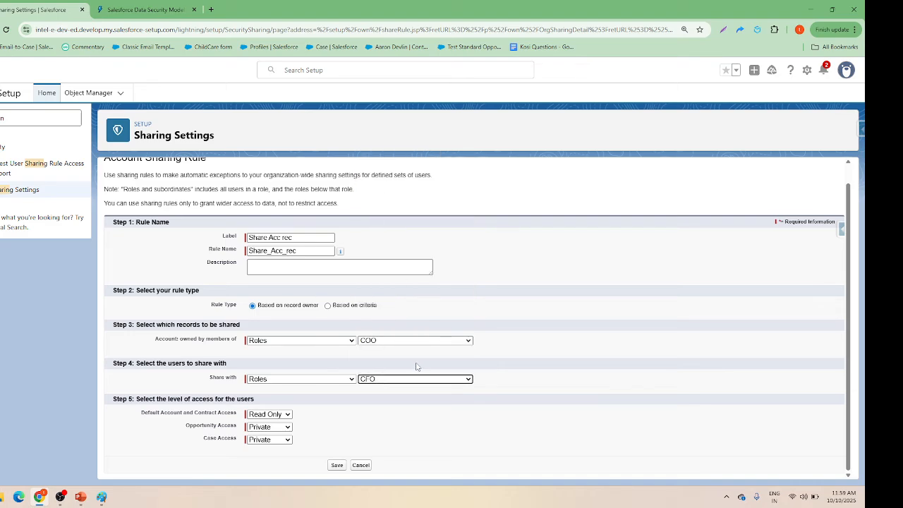
left_click(278, 415)
left_click(268, 423)
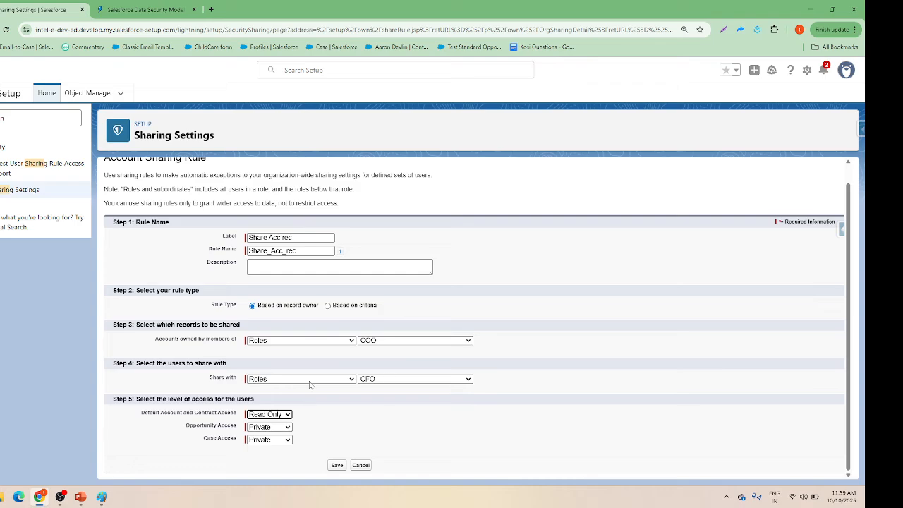
Set the account owners to the All Internal Users public group and change the share-with type to Public Groups
left_click(346, 342)
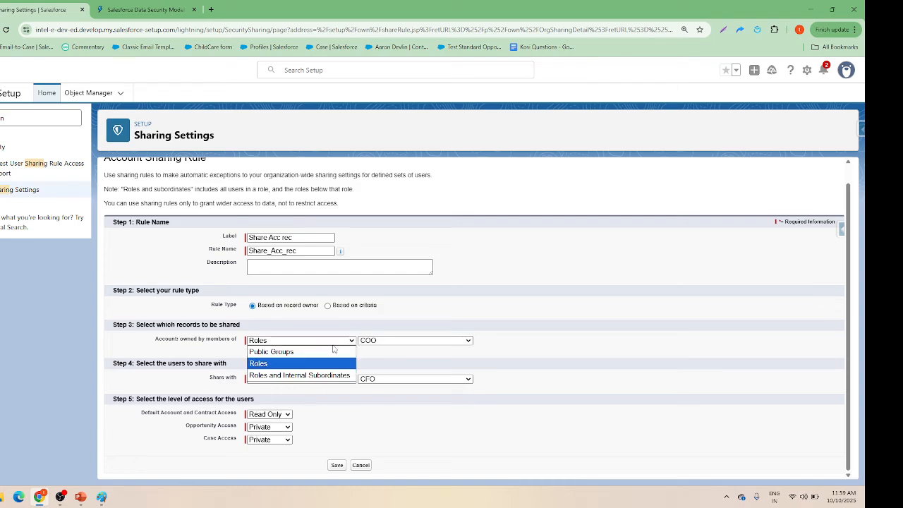
left_click(333, 350)
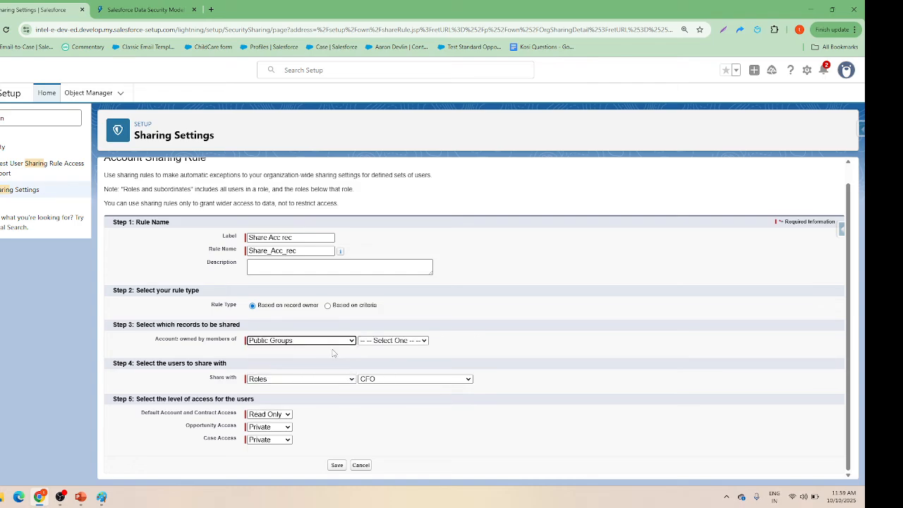
left_click(406, 340)
left_click(401, 364)
left_click(349, 379)
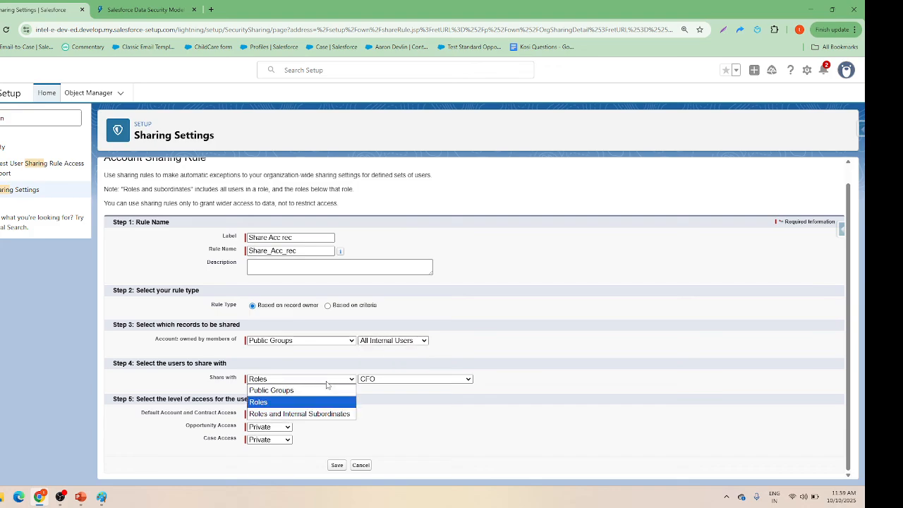
left_click(303, 389)
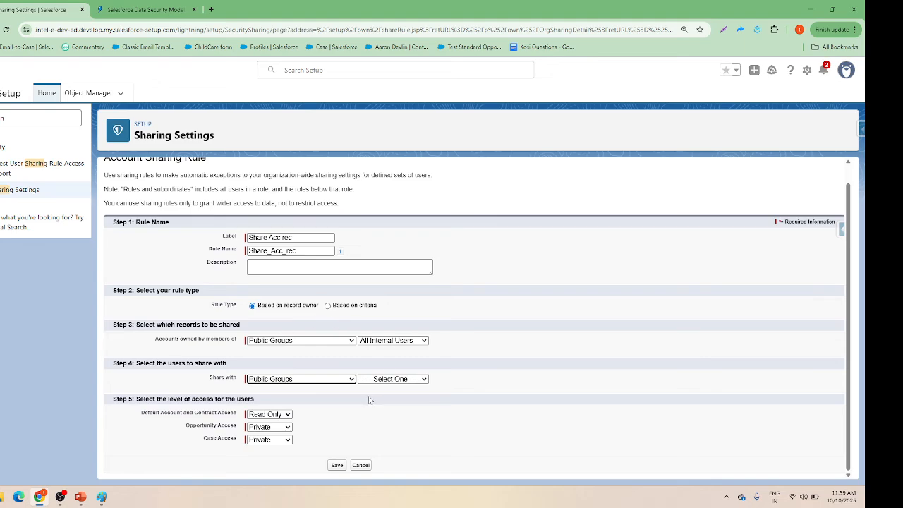
Review the role hierarchy diagram in Paint and the record-level security pyramid in the Salesforce data security article
left_click(101, 497)
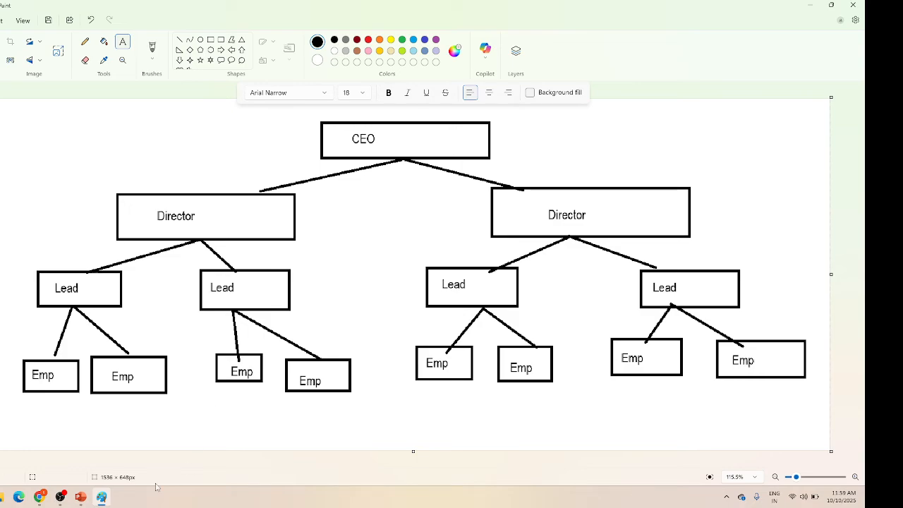
left_click(106, 497)
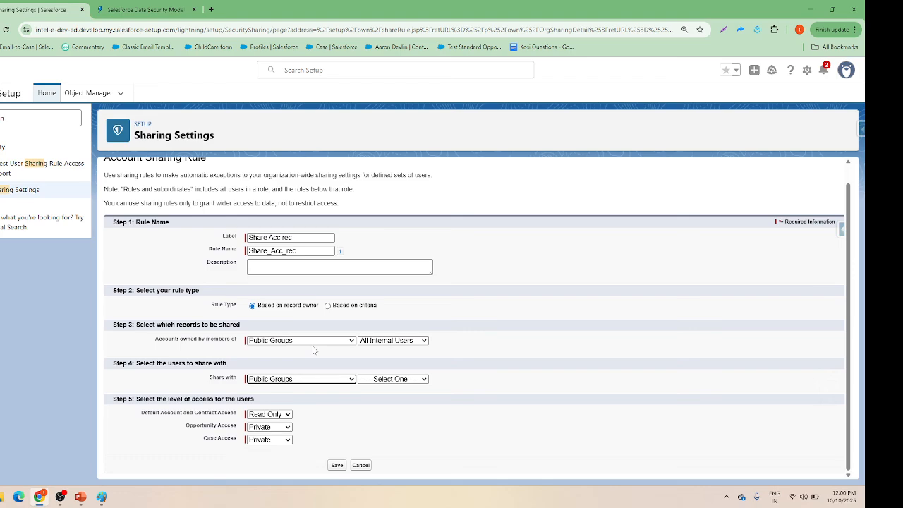
left_click(102, 497)
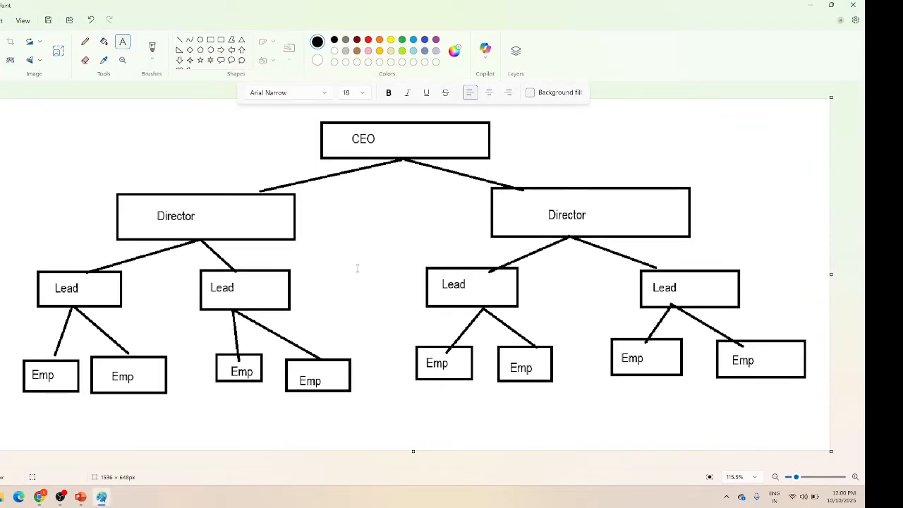
left_click(102, 497)
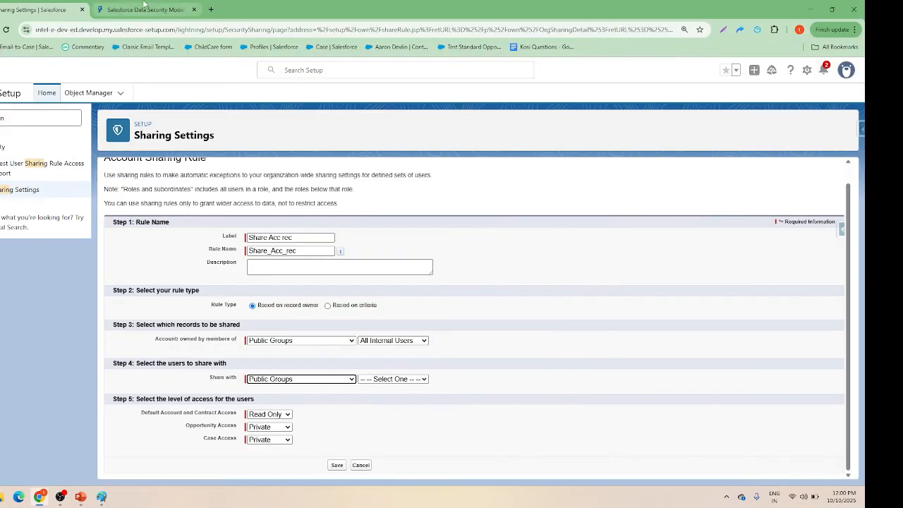
left_click(144, 9)
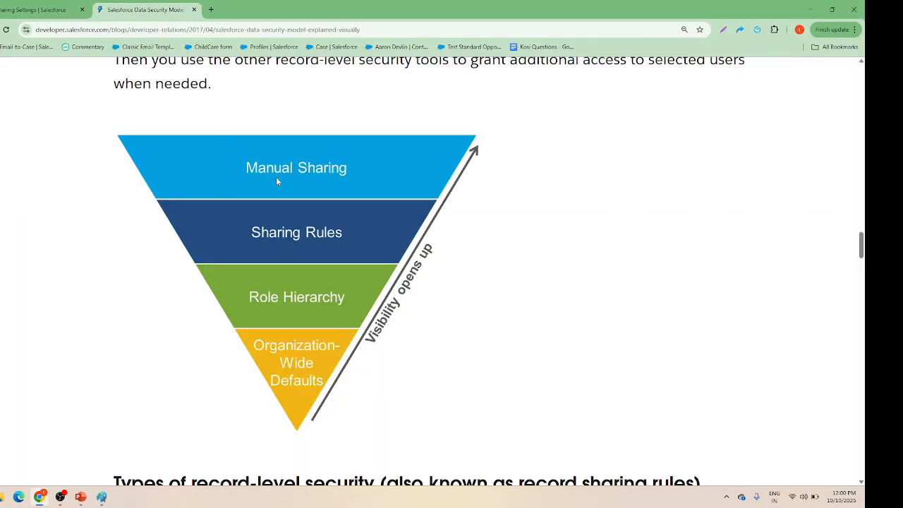
left_click(42, 9)
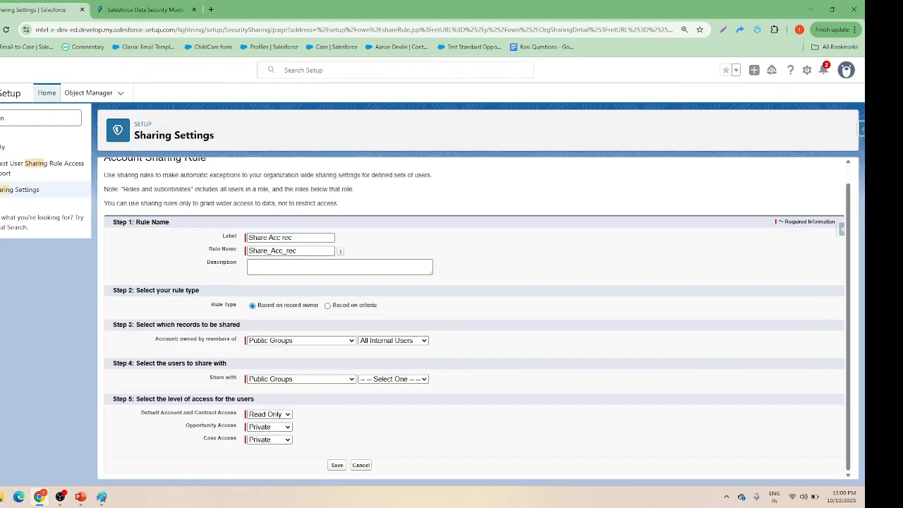
Find Leads in the App Launcher, open the Farmers Coop. of Florida lead, and dismiss the compact setting prompt
left_click(1, 93)
type("lead")
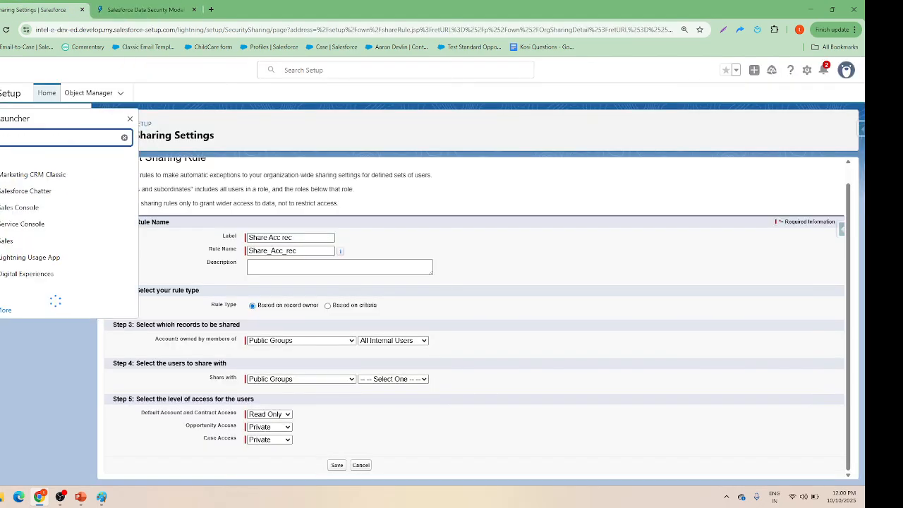
key("Return")
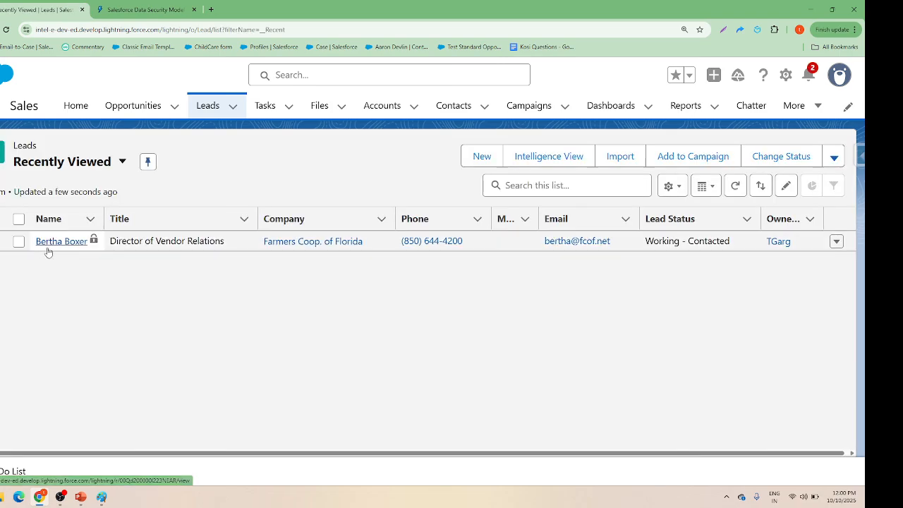
left_click(47, 247)
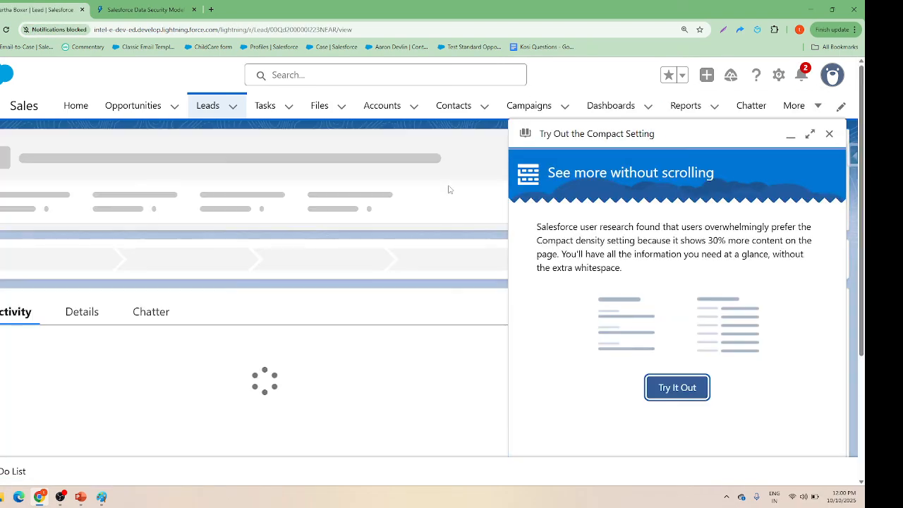
left_click(829, 134)
Try to share the lead manually with another user, choosing the lead access level, and dismiss the resulting messages
left_click(824, 154)
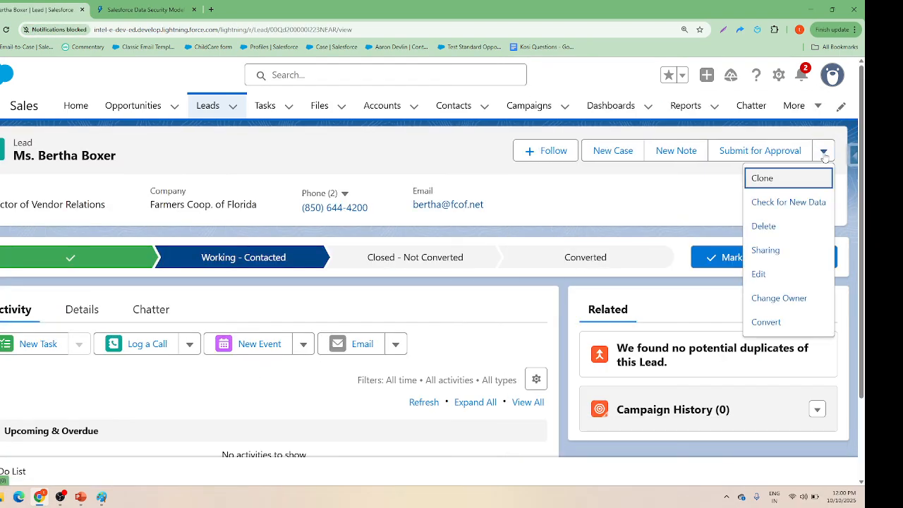
left_click(775, 251)
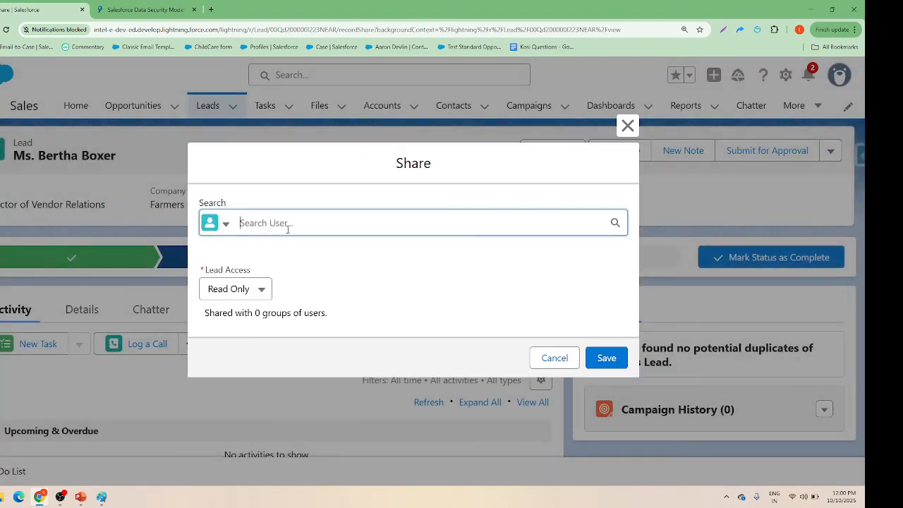
type("tushar")
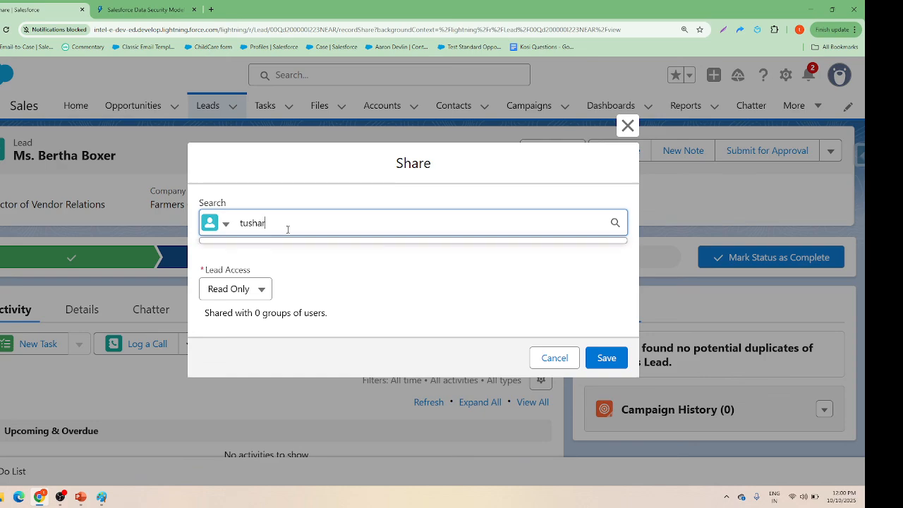
left_click(285, 253)
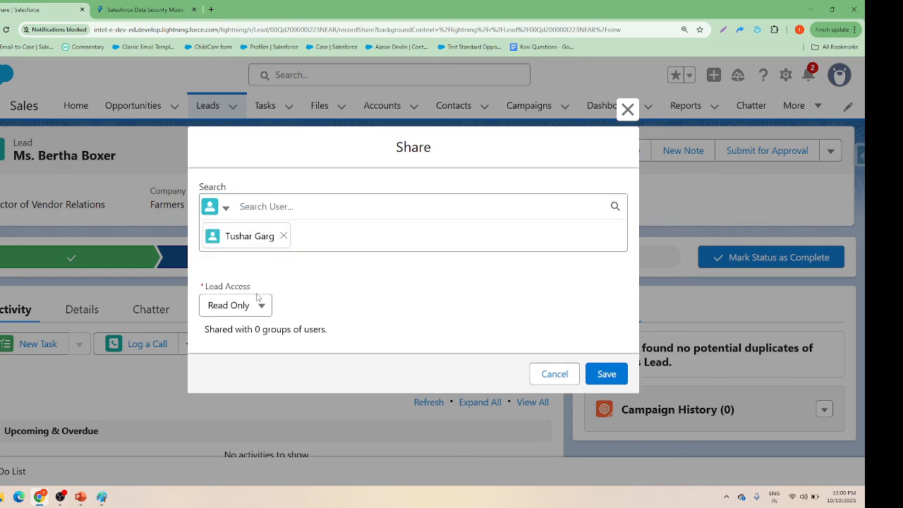
left_click(260, 290)
left_click(246, 365)
left_click(604, 361)
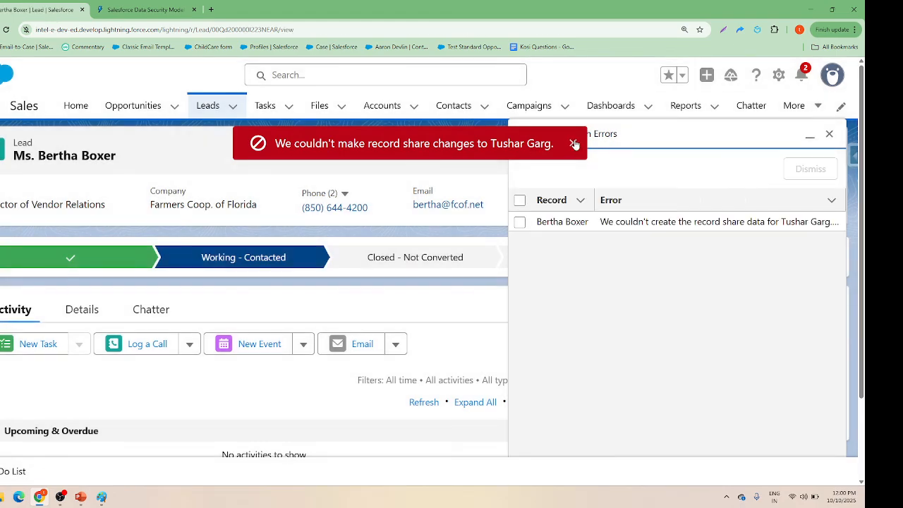
left_click(572, 143)
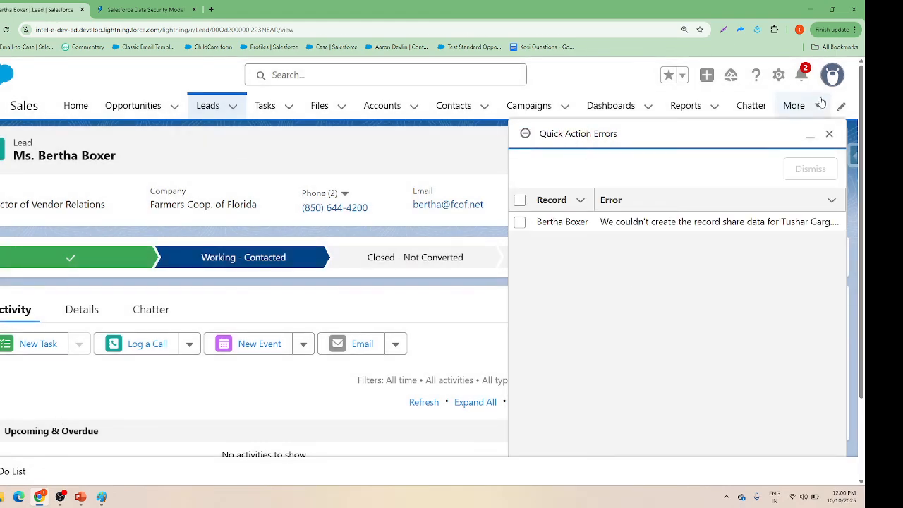
left_click(829, 133)
left_click(102, 496)
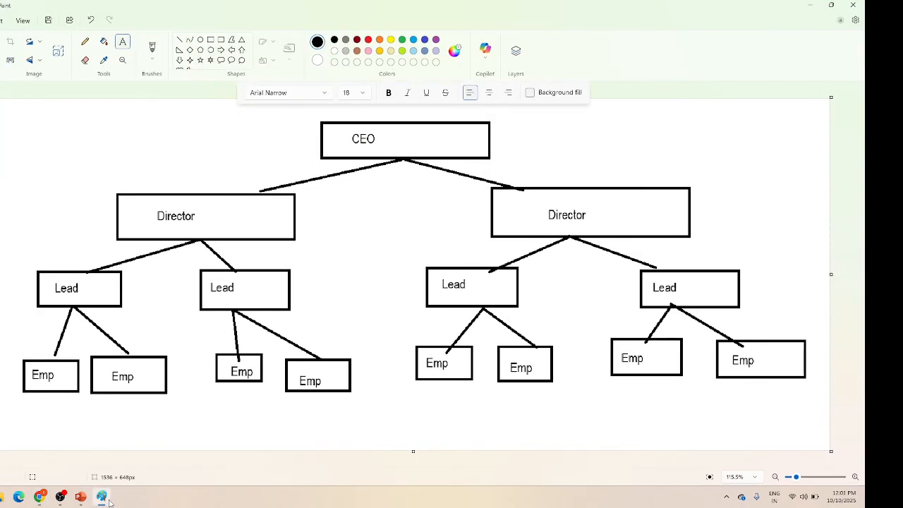
left_click(101, 497)
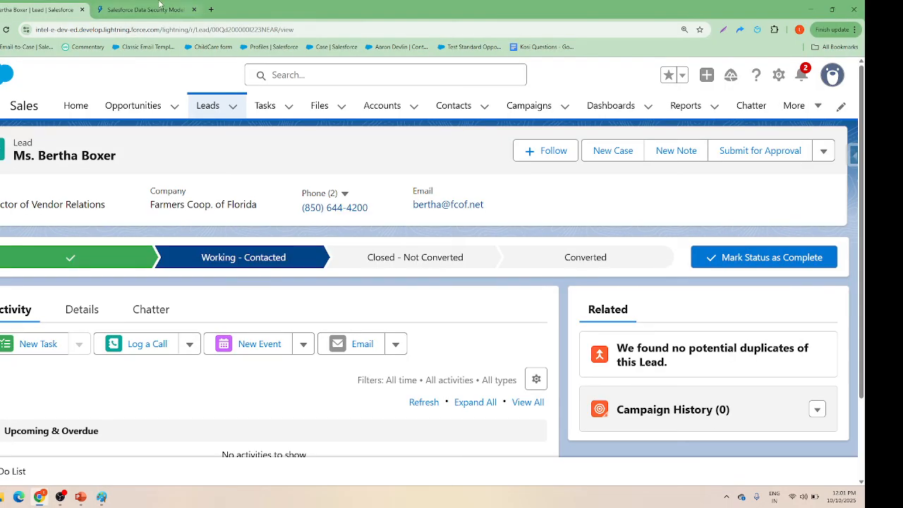